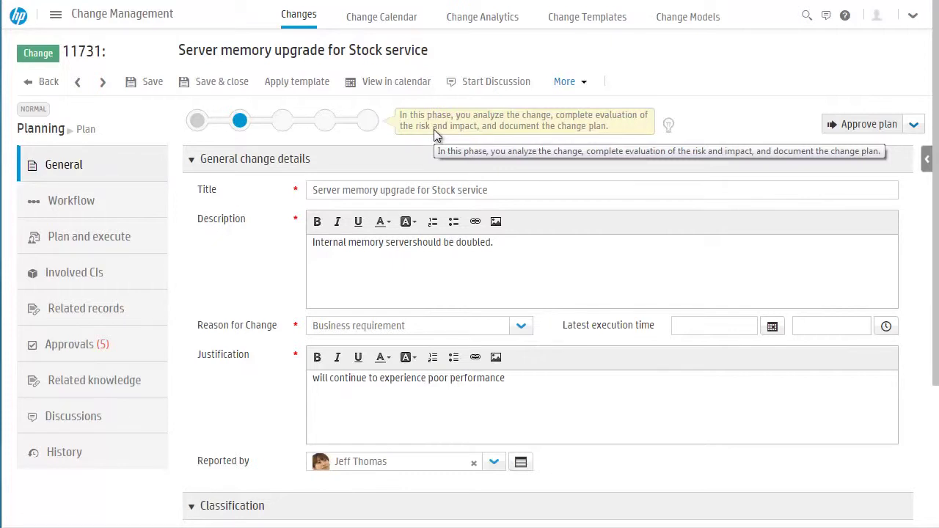
Step: Review the change's involved devices and affected services, along with its implementation, back-out and task plans
{"action": "left_click", "coordinate": [79, 279]}
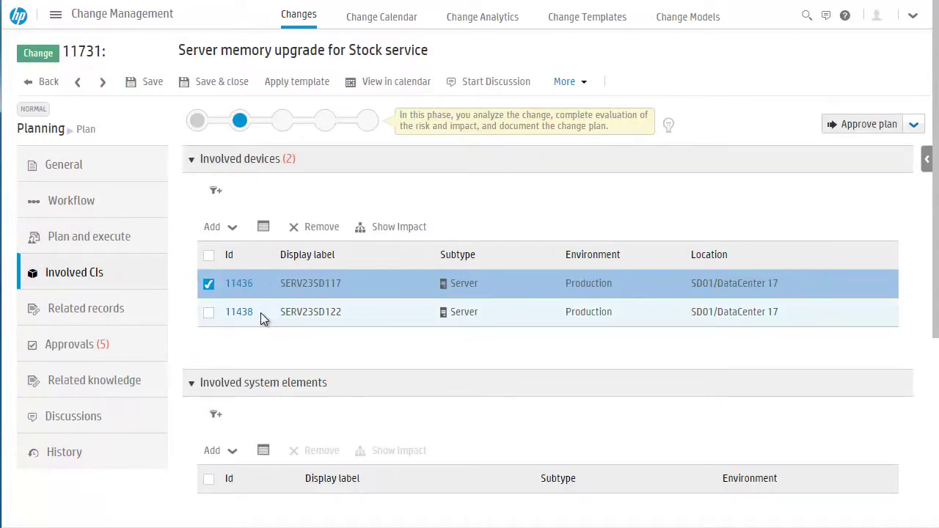
{"action": "scroll", "coordinate": [260, 313], "scroll_direction": "down", "scroll_amount": 4}
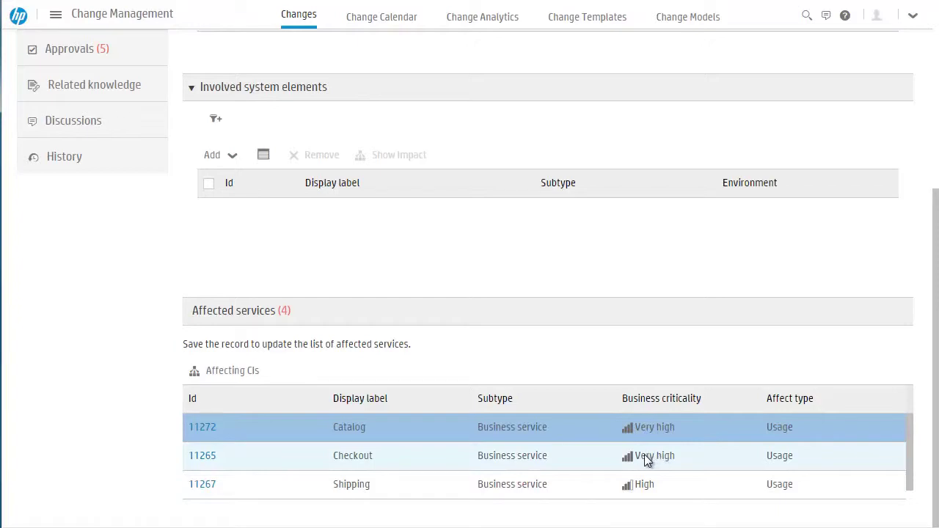
{"action": "scroll", "coordinate": [645, 460], "scroll_direction": "up", "scroll_amount": 5}
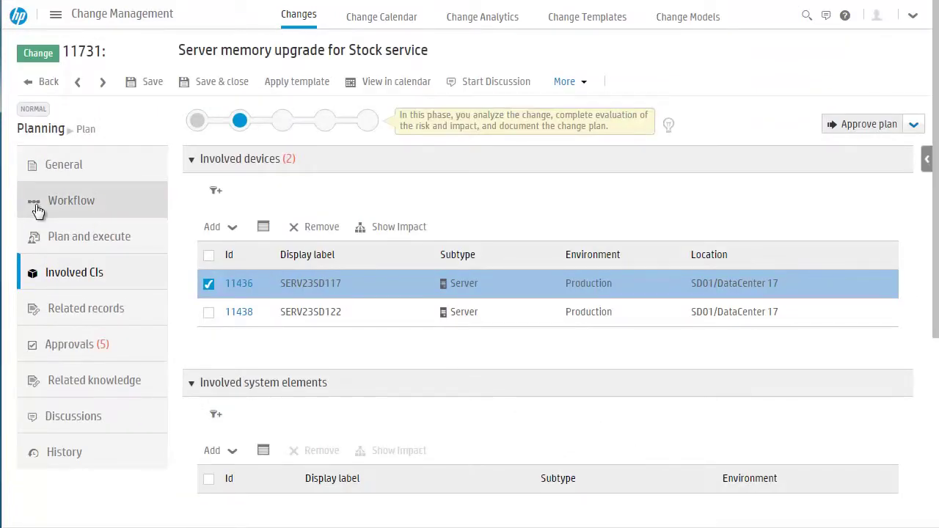
{"action": "left_click", "coordinate": [79, 245]}
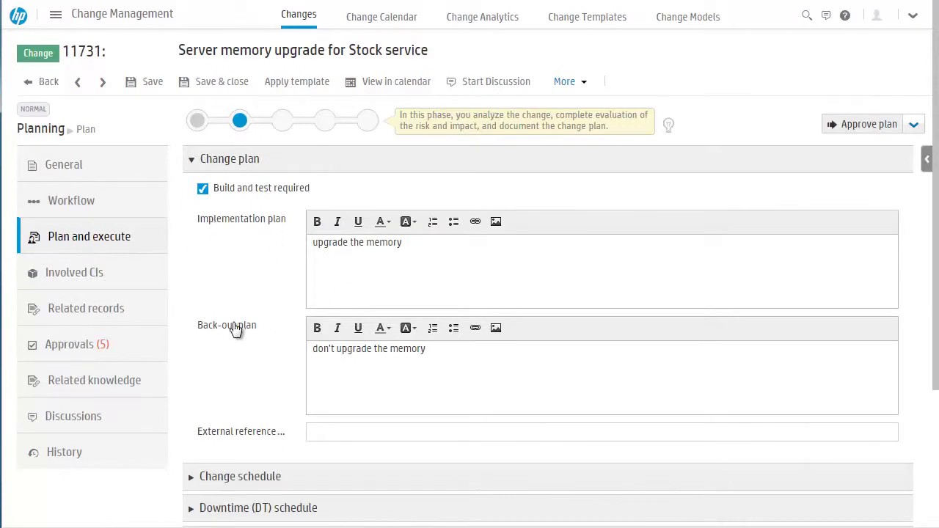
{"action": "scroll", "coordinate": [380, 368], "scroll_direction": "down", "scroll_amount": 3}
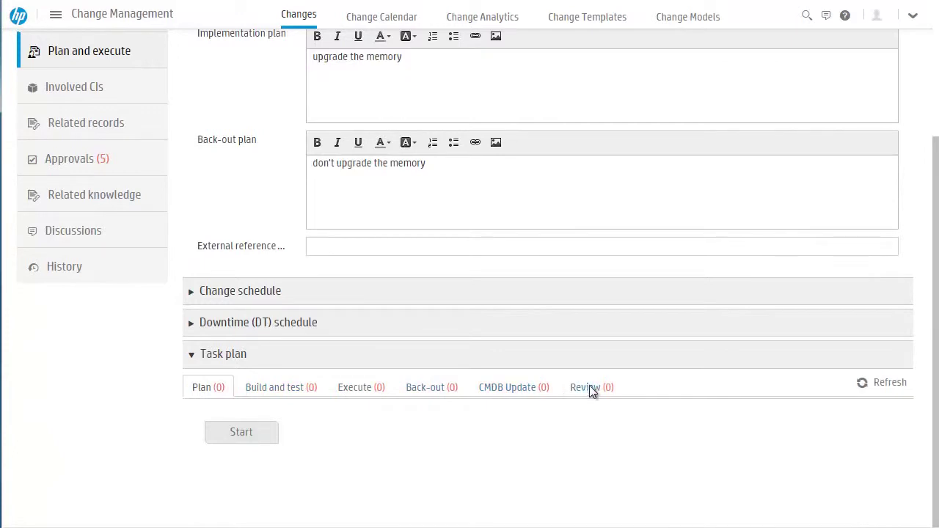
{"action": "scroll", "coordinate": [293, 258], "scroll_direction": "up", "scroll_amount": 3}
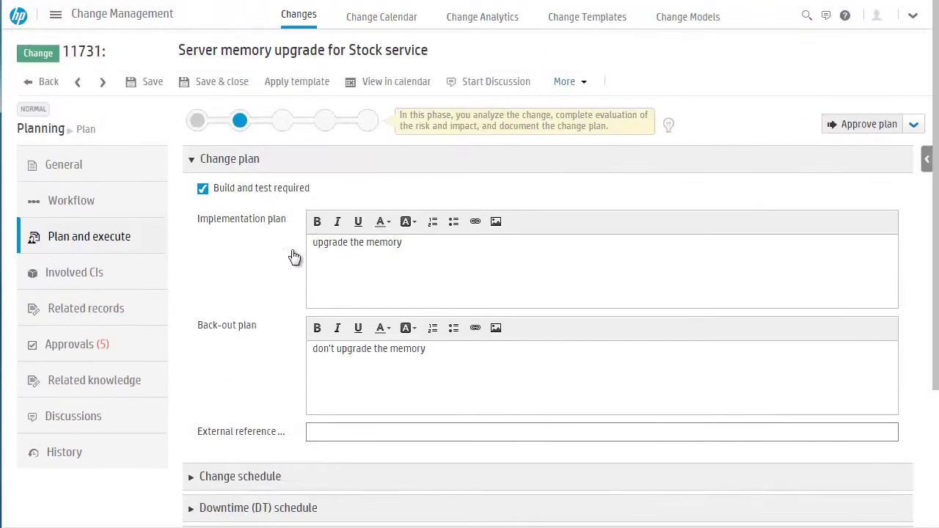
Step: In the change's general classification, set the urgency to Severe disruption and the impact to Enterprise
{"action": "left_click", "coordinate": [64, 168]}
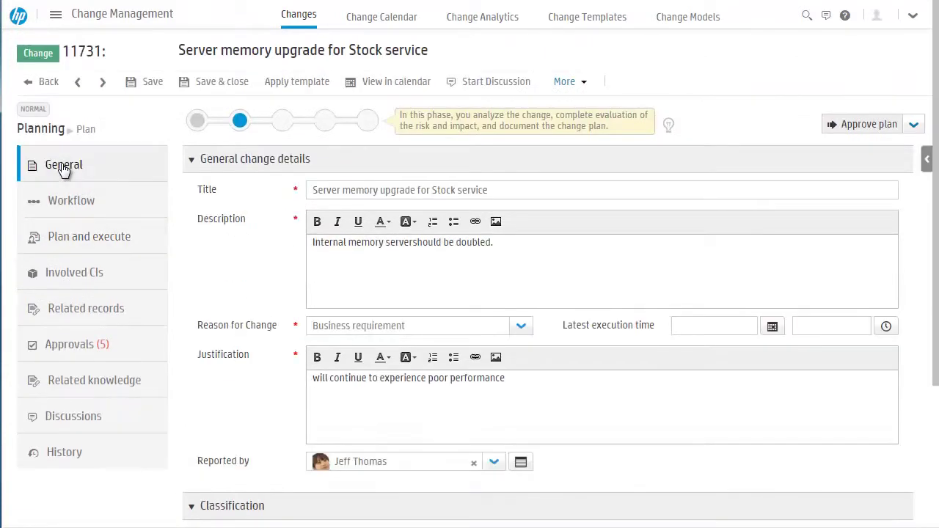
{"action": "scroll", "coordinate": [223, 277], "scroll_direction": "down", "scroll_amount": 3}
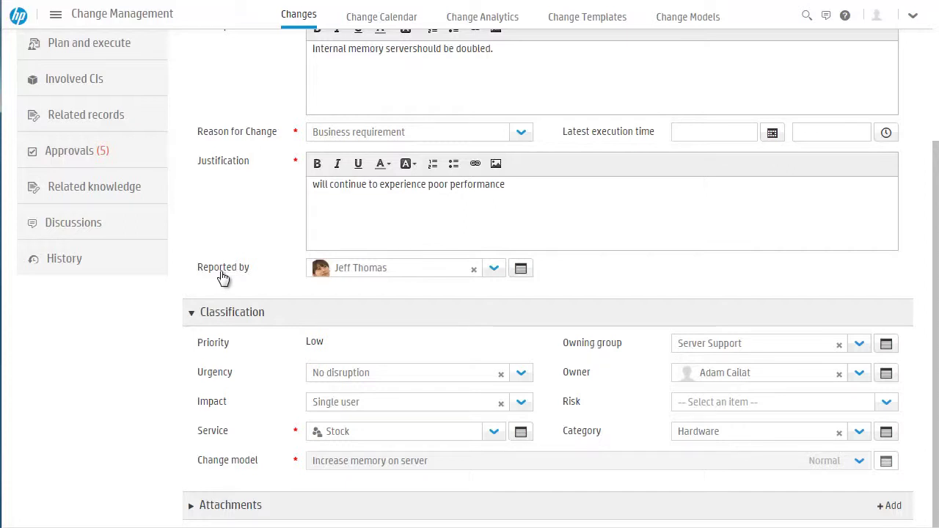
{"action": "left_click", "coordinate": [528, 375]}
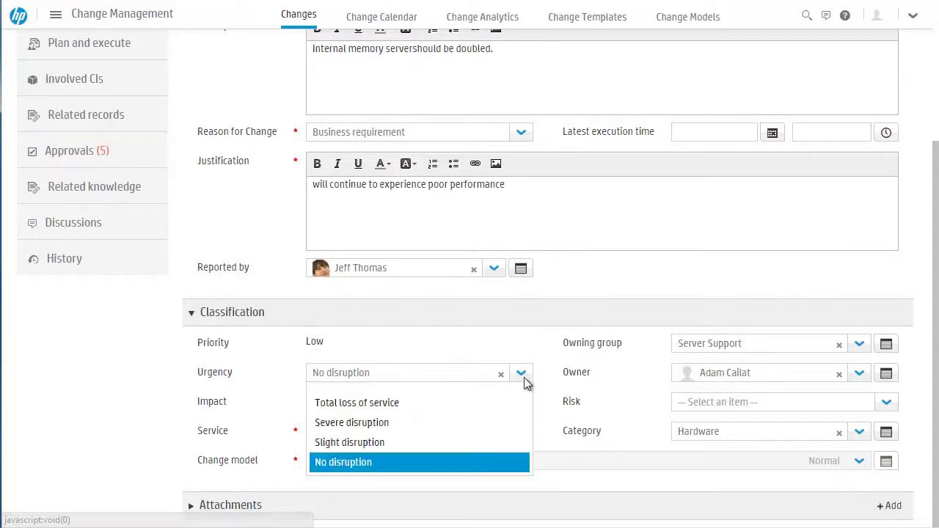
{"action": "left_click", "coordinate": [448, 424]}
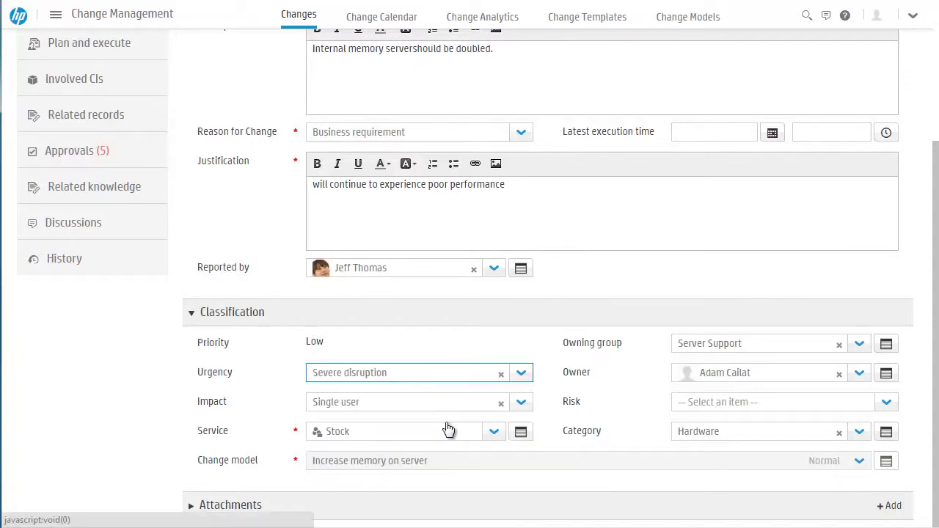
{"action": "left_click", "coordinate": [521, 405]}
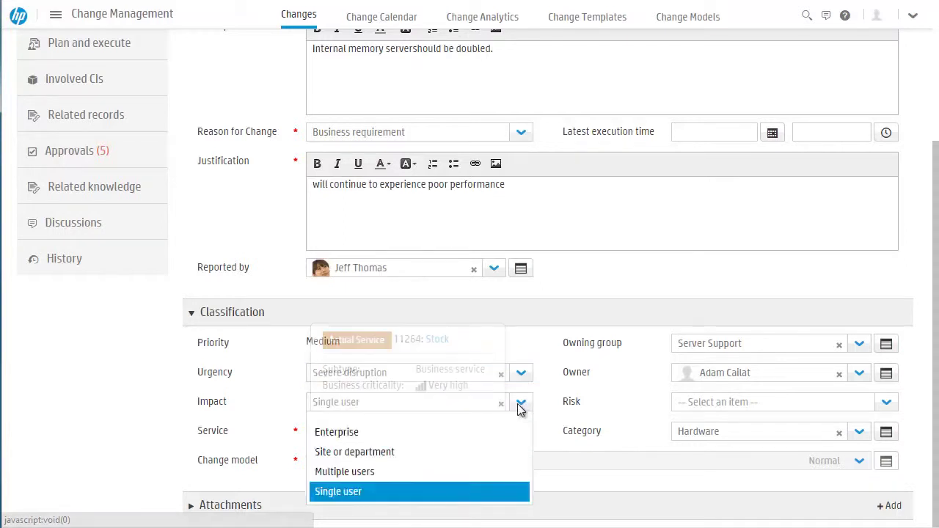
{"action": "left_click", "coordinate": [360, 434]}
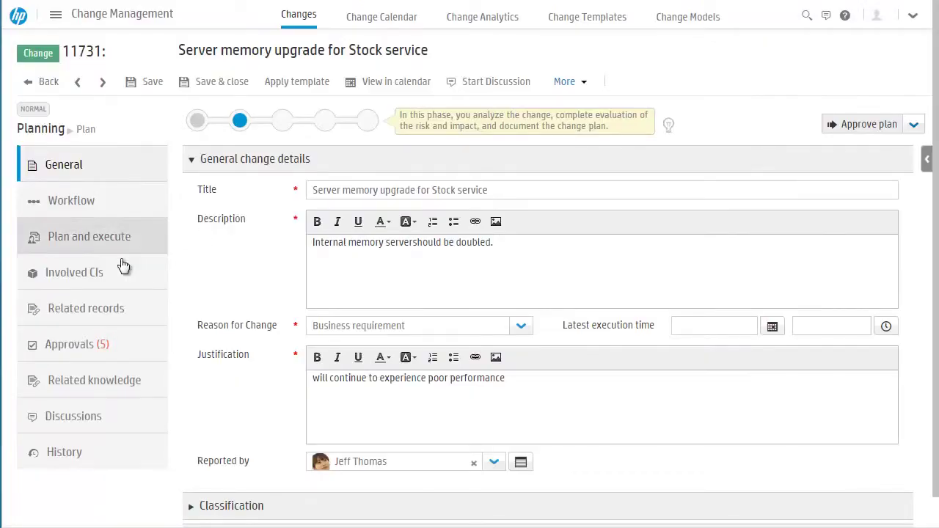
Step: Open the involved server SERV23SD117 and examine its hardware details, software details and service impact map
{"action": "left_click", "coordinate": [72, 282]}
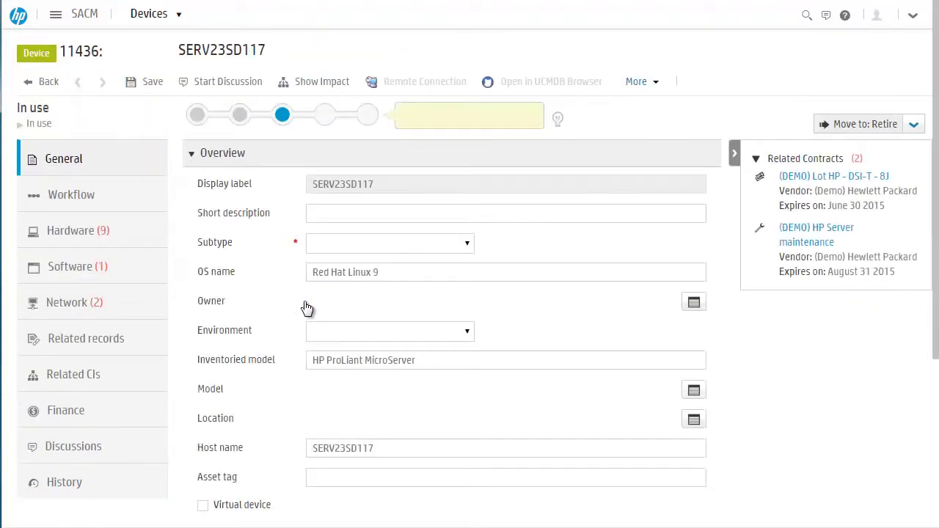
{"action": "left_click", "coordinate": [72, 241]}
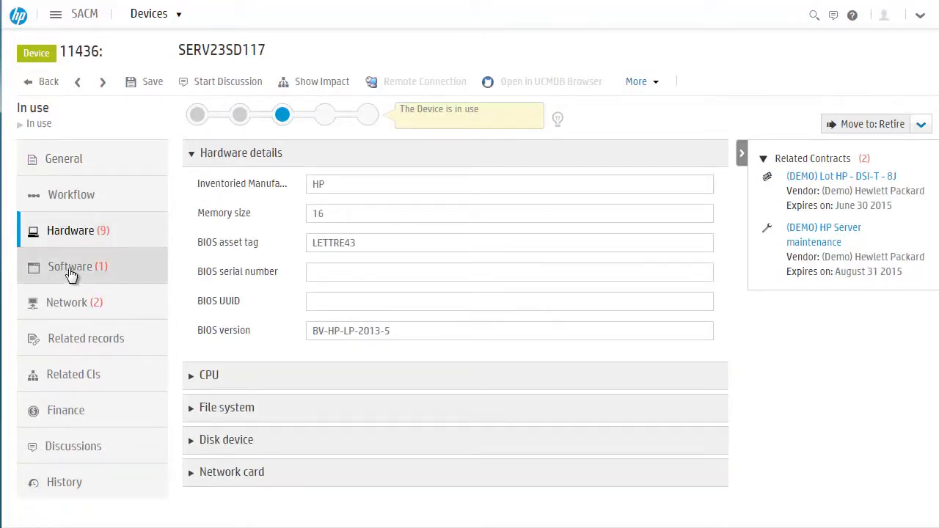
{"action": "left_click", "coordinate": [71, 275]}
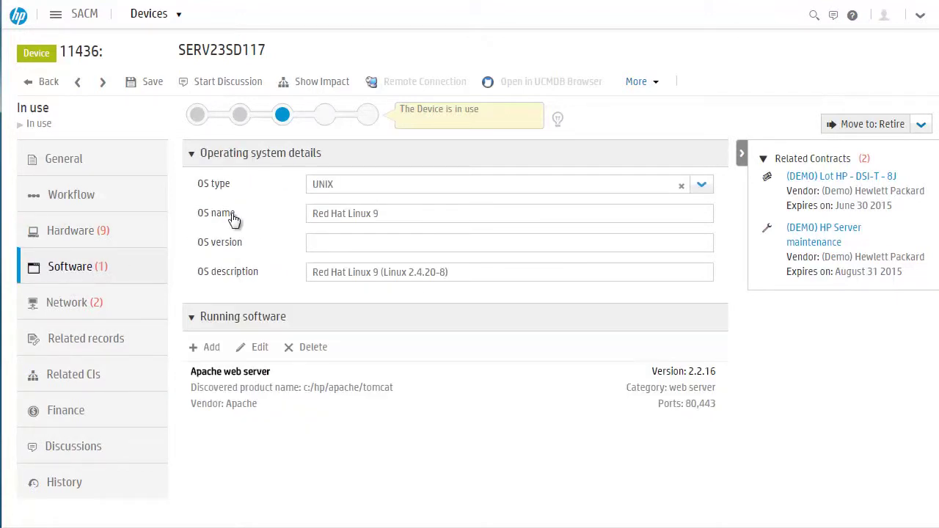
{"action": "left_click", "coordinate": [313, 86]}
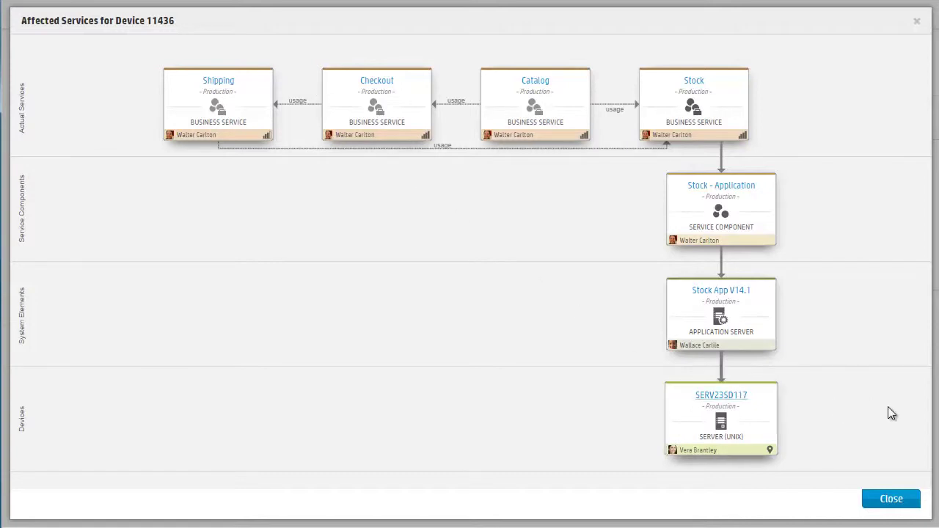
{"action": "left_click", "coordinate": [886, 493]}
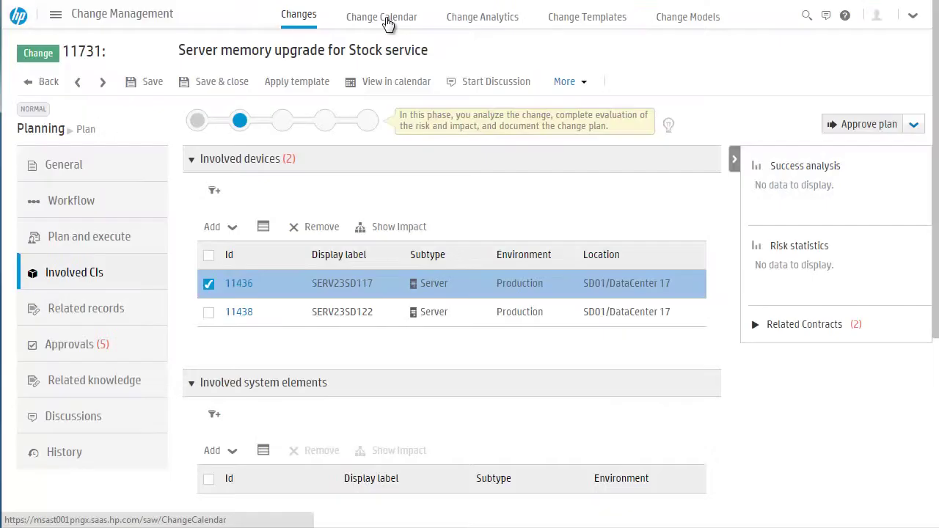
Step: Open the change calendar and check its go-to date picker for September 2014
{"action": "left_click", "coordinate": [389, 20]}
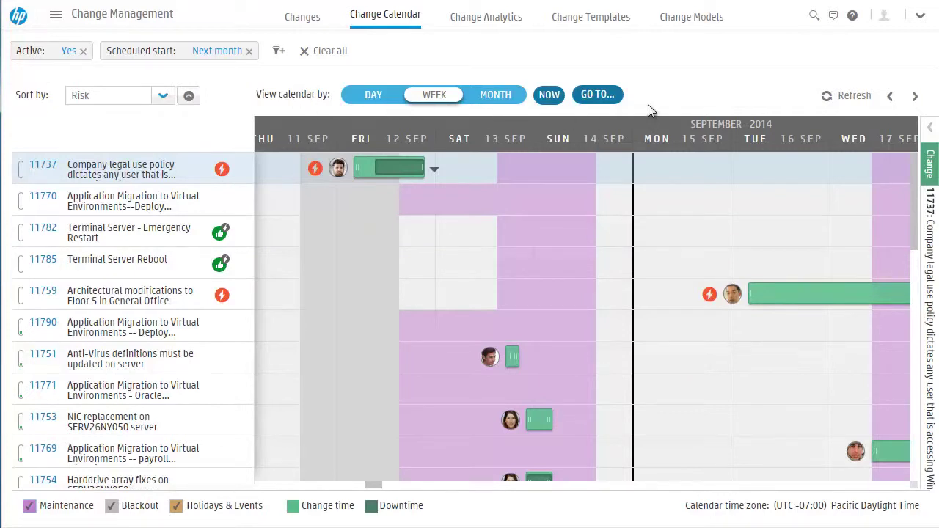
{"action": "left_click", "coordinate": [603, 100]}
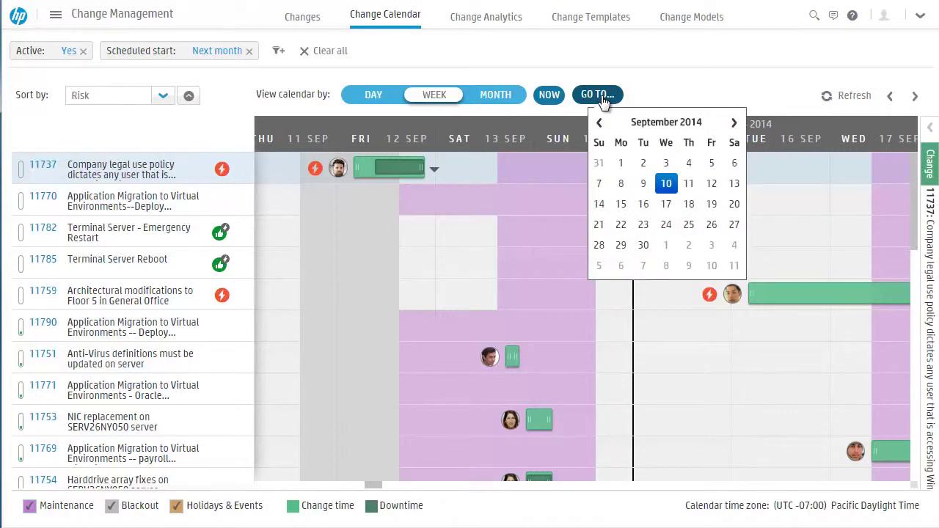
{"action": "left_click", "coordinate": [191, 121]}
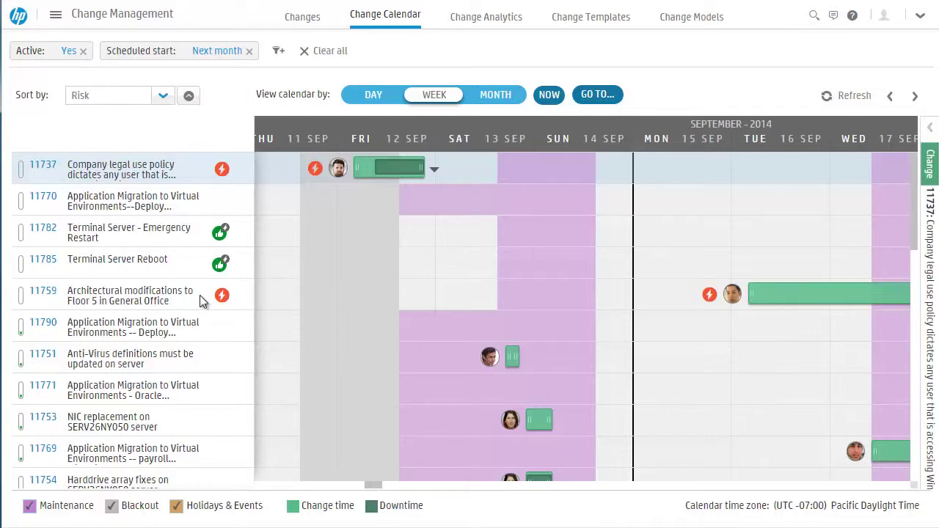
Step: Inspect the scheduling conflict of the "Company legal use policy" change and list the available windows for rescheduling it
{"action": "mouse_move", "coordinate": [224, 177]}
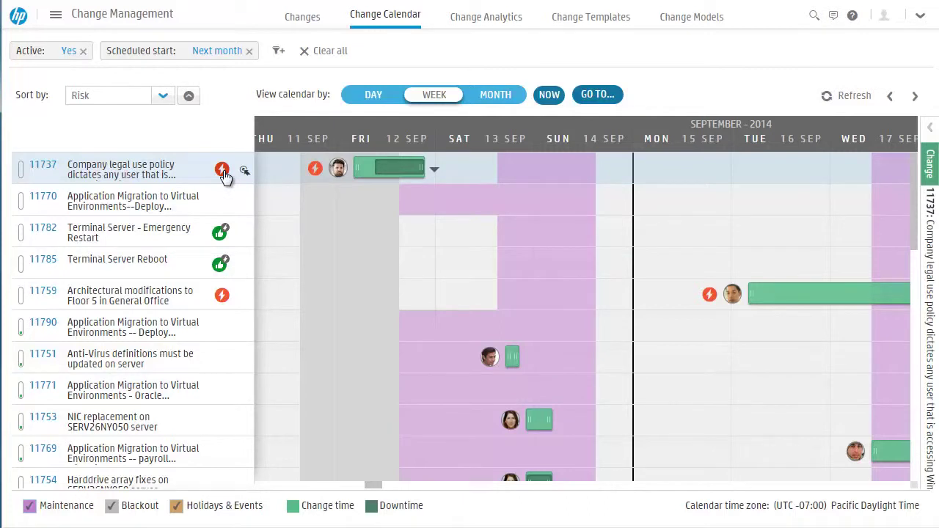
{"action": "left_click", "coordinate": [223, 173]}
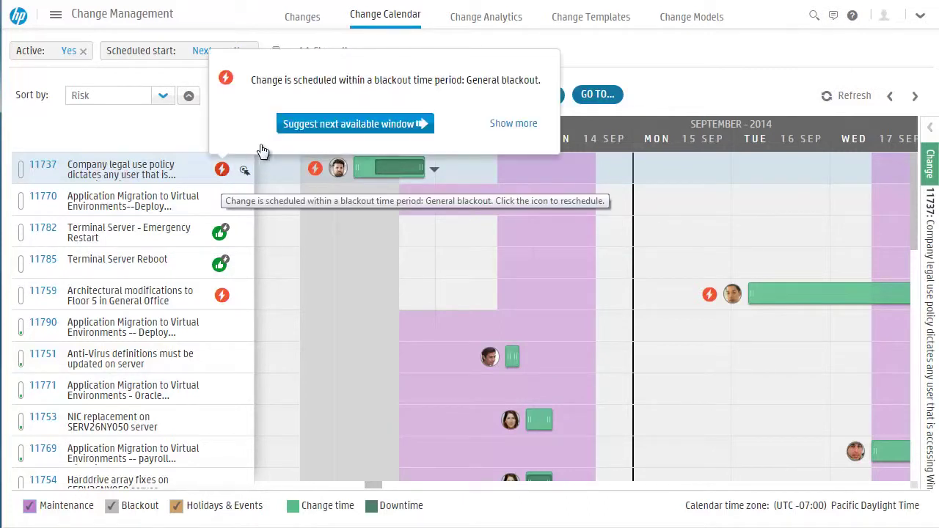
{"action": "left_click", "coordinate": [513, 124]}
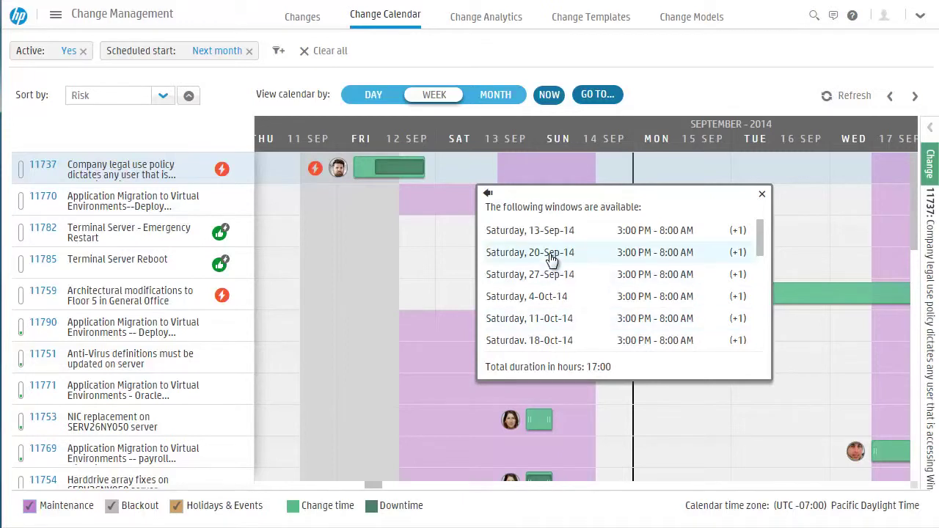
Step: Open the change analytics and view the suggested action points for improving the success rate
{"action": "left_click", "coordinate": [497, 22]}
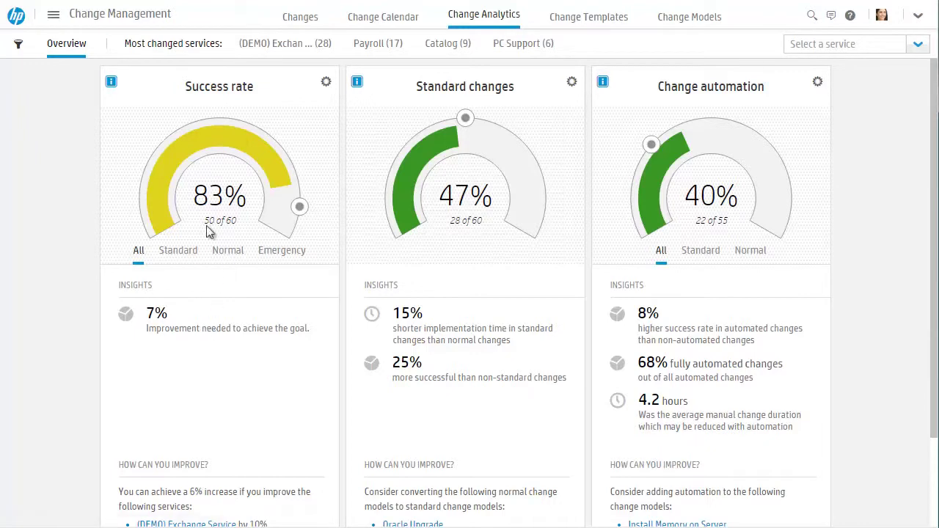
{"action": "scroll", "coordinate": [223, 404], "scroll_direction": "down", "scroll_amount": 2}
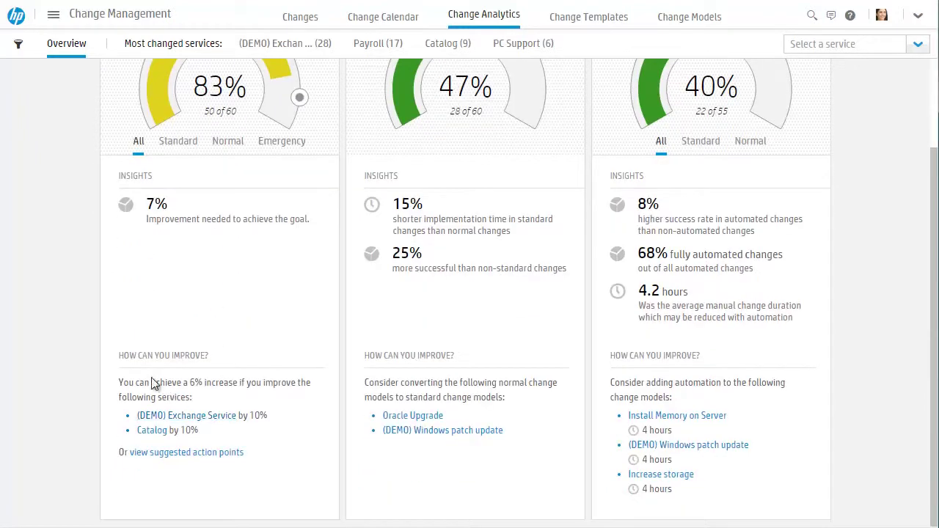
{"action": "left_click", "coordinate": [162, 453]}
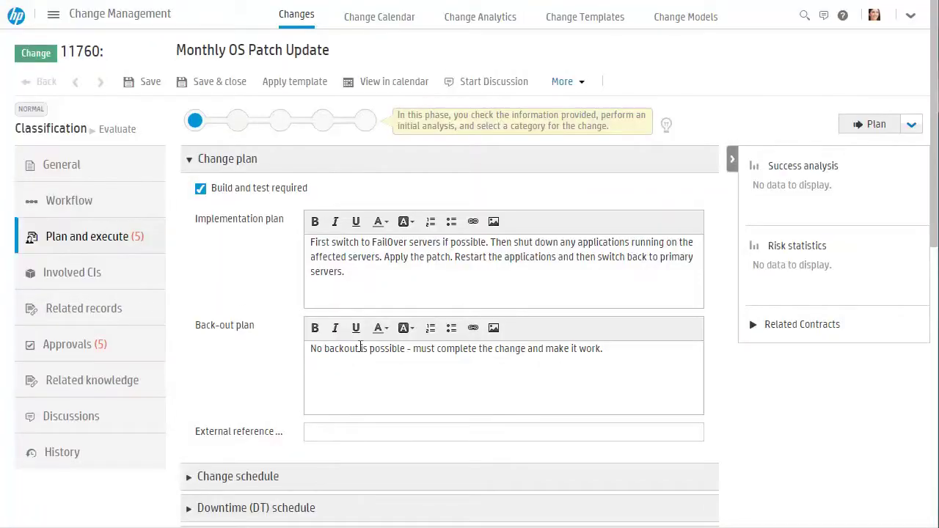
Step: Examine the Monthly OS Patch Update change's task plan for the Execute and Build and test phases
{"action": "scroll", "coordinate": [374, 382], "scroll_direction": "down", "scroll_amount": 4}
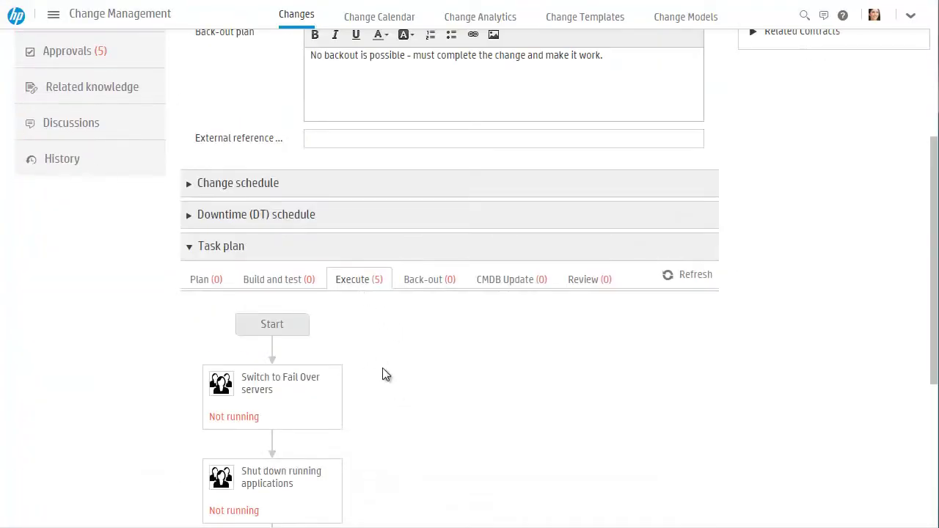
{"action": "scroll", "coordinate": [385, 378], "scroll_direction": "down", "scroll_amount": 2}
{"action": "scroll", "coordinate": [388, 381], "scroll_direction": "down", "scroll_amount": 2}
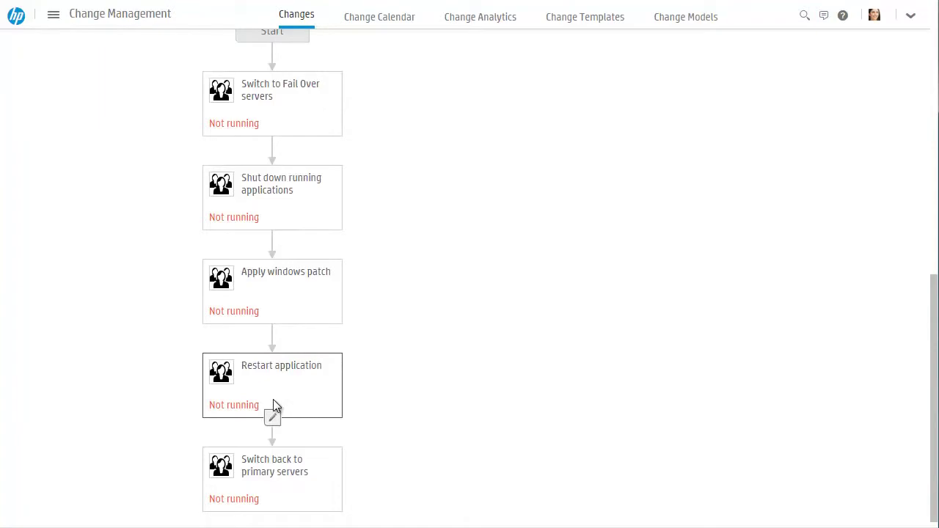
{"action": "scroll", "coordinate": [273, 399], "scroll_direction": "up", "scroll_amount": 4}
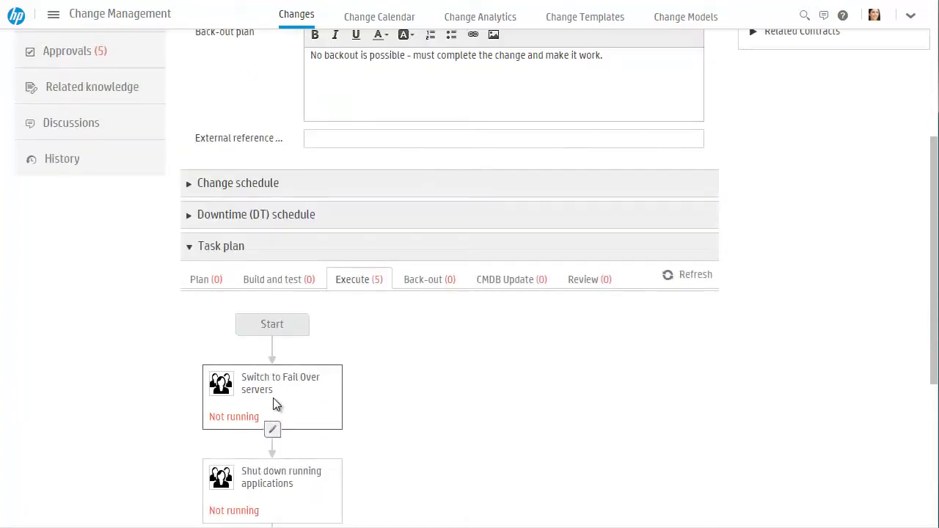
{"action": "left_click", "coordinate": [287, 283]}
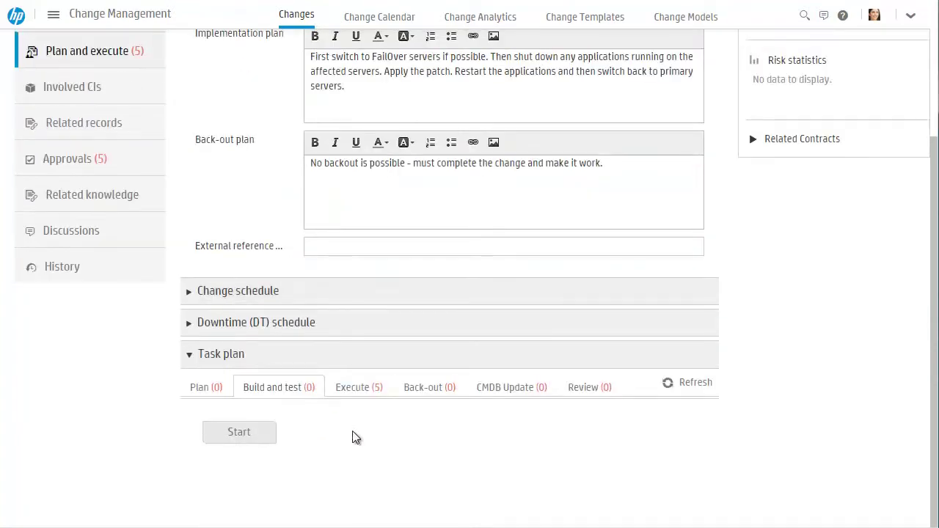
Step: Start a discussion greeting the colleague, "This change doesn't have any tasks for the build and test phase. What tasks should we add?"; reply "Thanks!"
{"action": "scroll", "coordinate": [304, 465], "scroll_direction": "up", "scroll_amount": 3}
{"action": "left_click", "coordinate": [487, 83]}
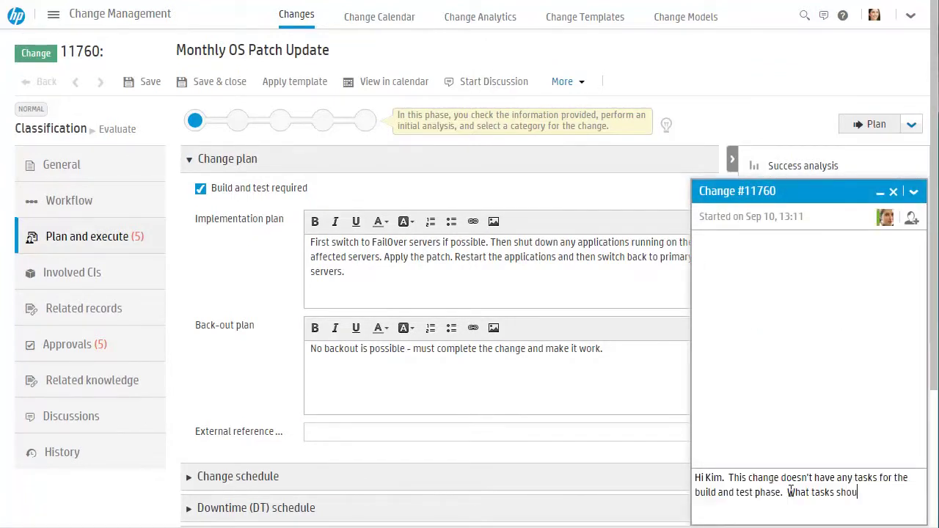
{"action": "type", "text": "ld we "}
{"action": "type", "text": "add?"}
{"action": "key", "text": "Return"}
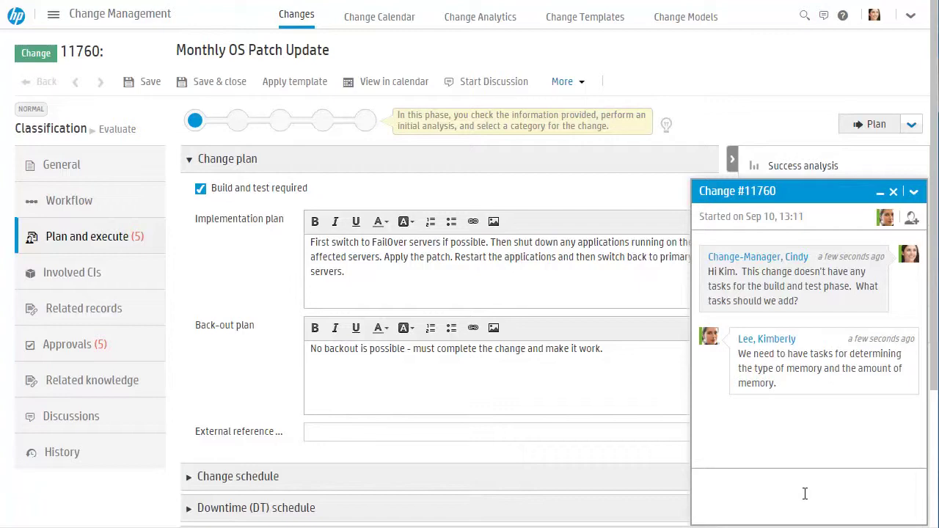
{"action": "type", "text": "hanks!"}
{"action": "key", "text": "Return"}
Step: Add a manual task titled "Determine type of memory" to the Build and test phase of the Monthly OS Patch Update task plan
{"action": "scroll", "coordinate": [284, 391], "scroll_direction": "down", "scroll_amount": 3}
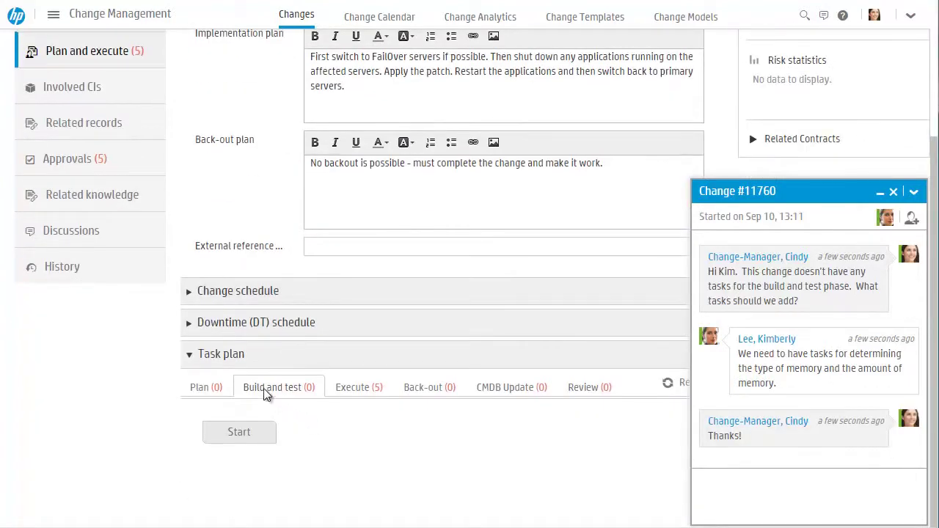
{"action": "left_click", "coordinate": [240, 433]}
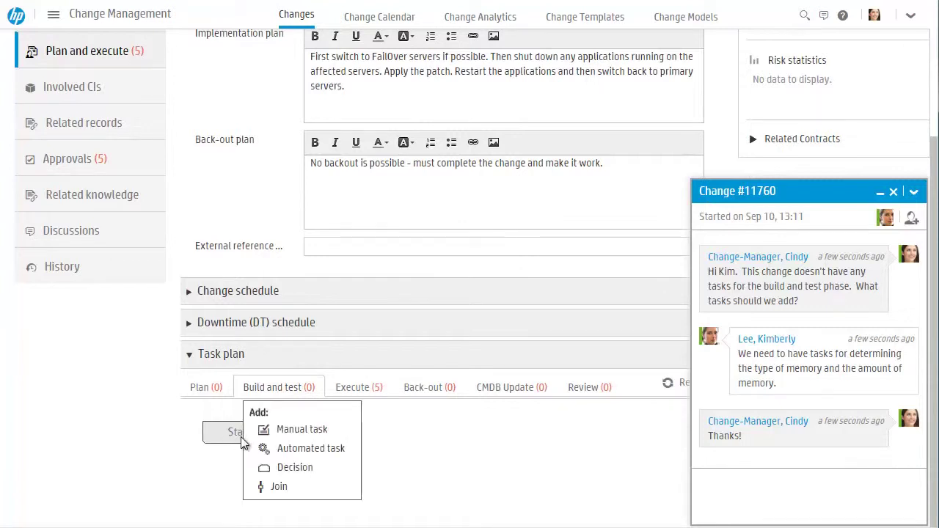
{"action": "left_click", "coordinate": [297, 433]}
{"action": "type", "text": "Determine"}
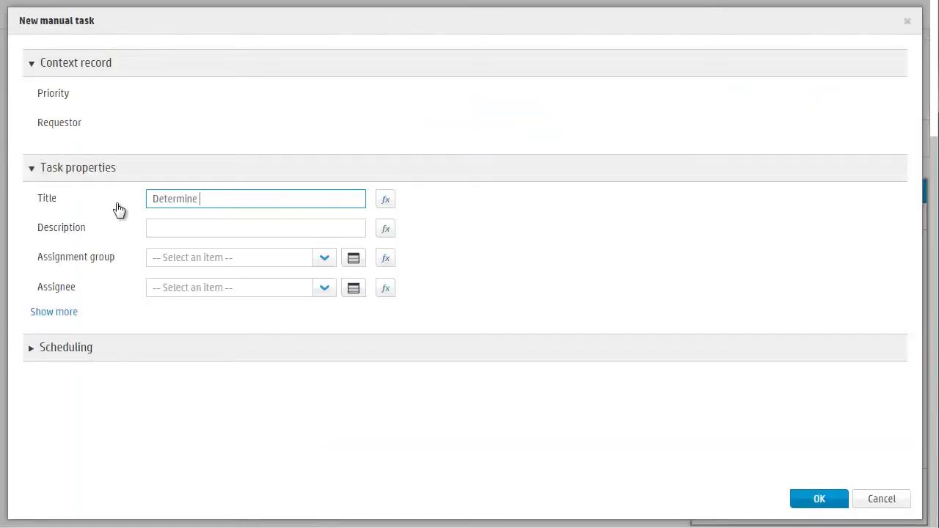
{"action": "type", "text": " type of memory"}
{"action": "left_click", "coordinate": [814, 502]}
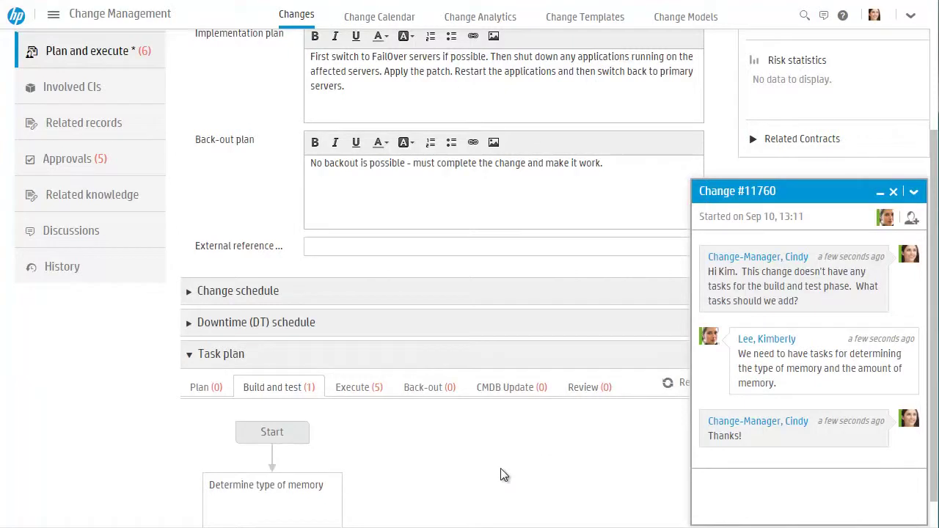
{"action": "scroll", "coordinate": [501, 471], "scroll_direction": "down", "scroll_amount": 1}
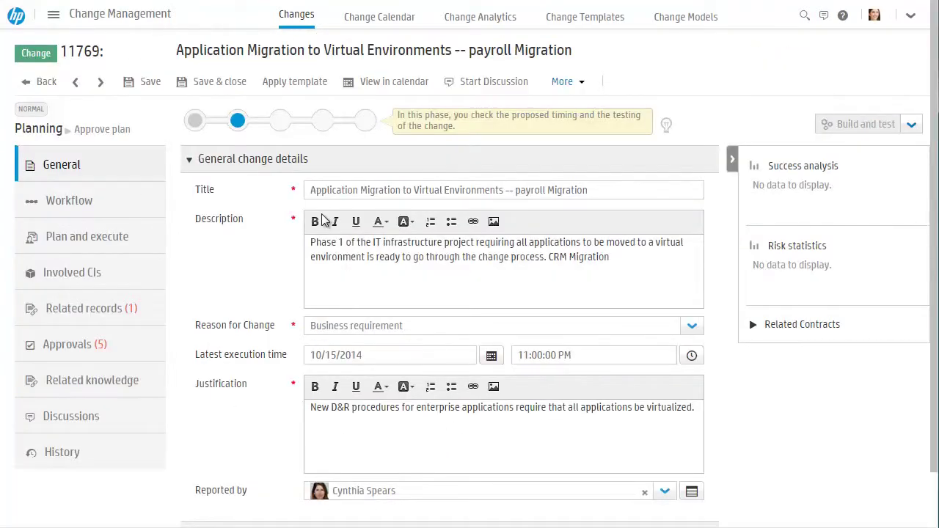
Step: Relate the Update CRM configuration, Application Cutover - payroll and Application Cutover - Oracle PeopleSoft changes as effects of the payroll Migration change
{"action": "left_click", "coordinate": [90, 314]}
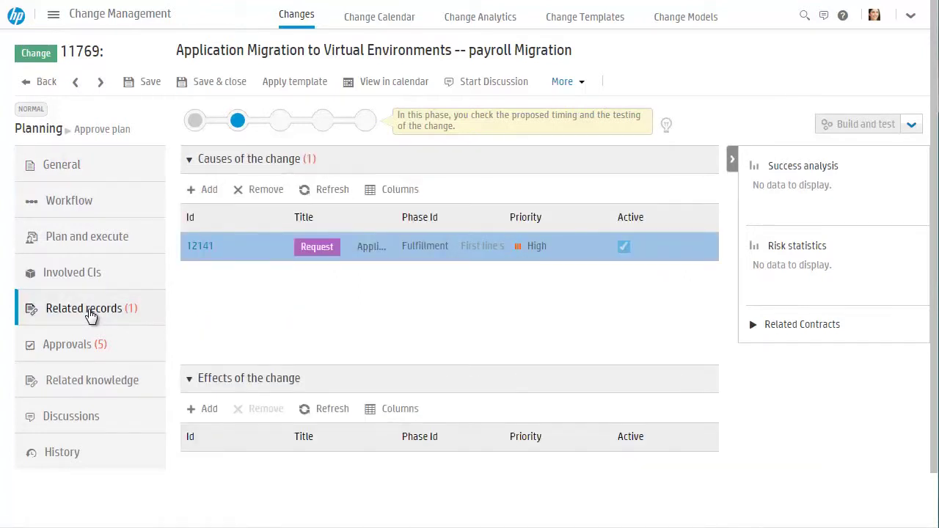
{"action": "left_click", "coordinate": [205, 412]}
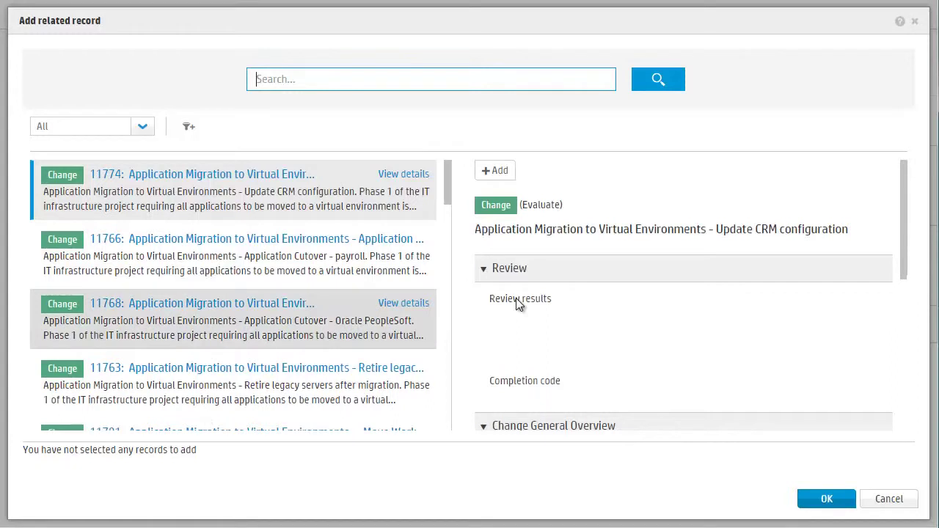
{"action": "left_click", "coordinate": [494, 170]}
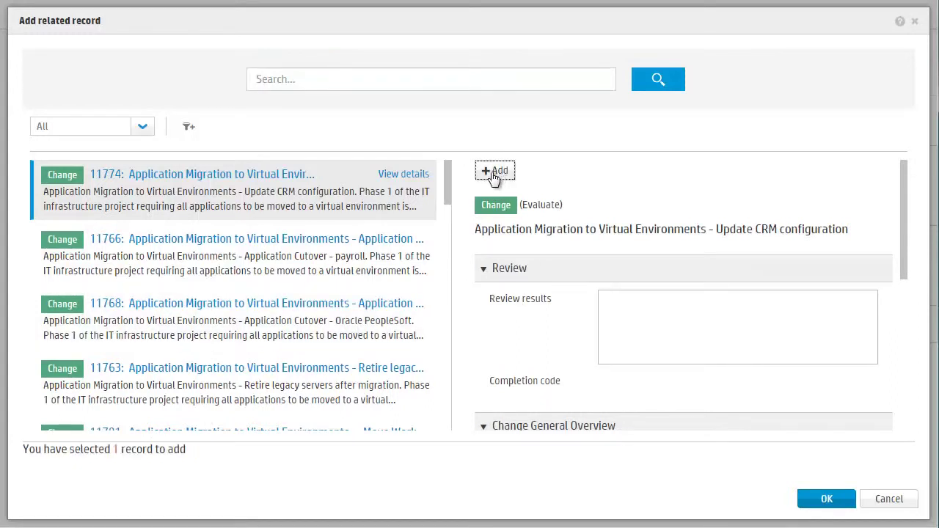
{"action": "left_click", "coordinate": [336, 266]}
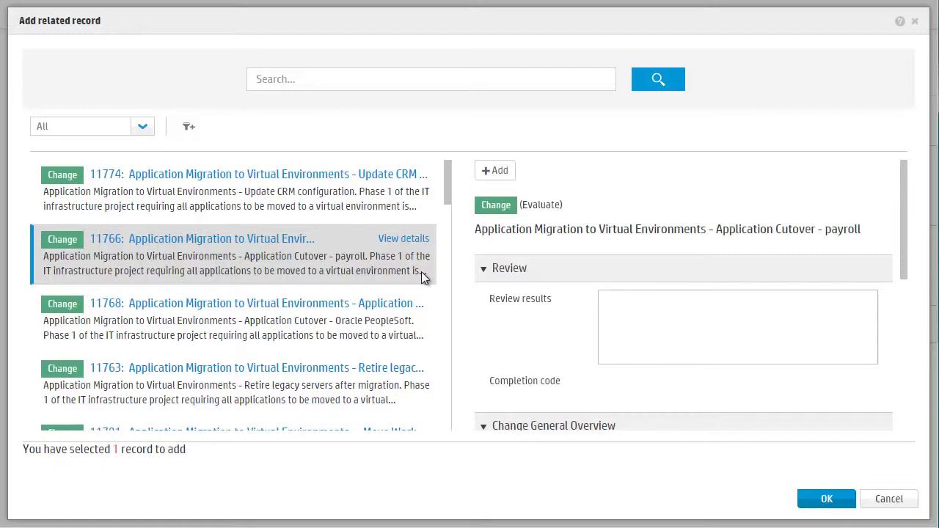
{"action": "left_click", "coordinate": [494, 170]}
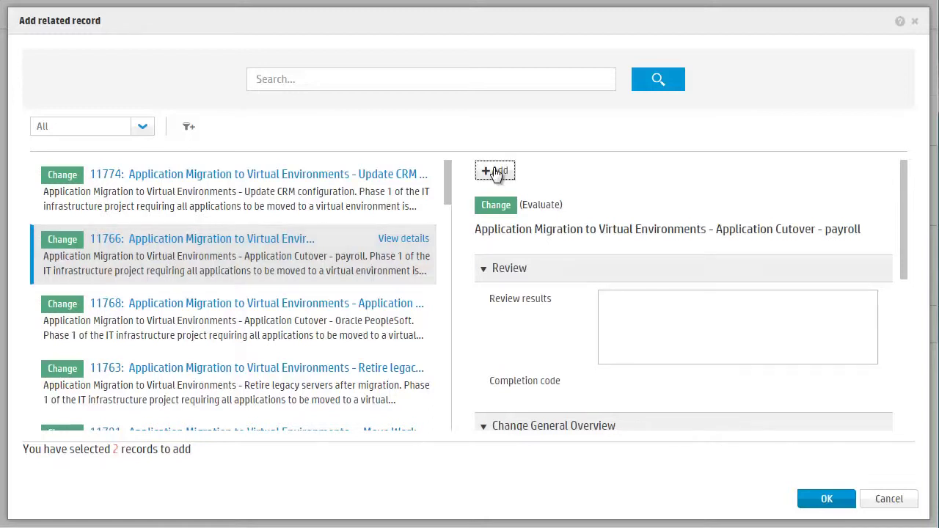
{"action": "left_click", "coordinate": [371, 330]}
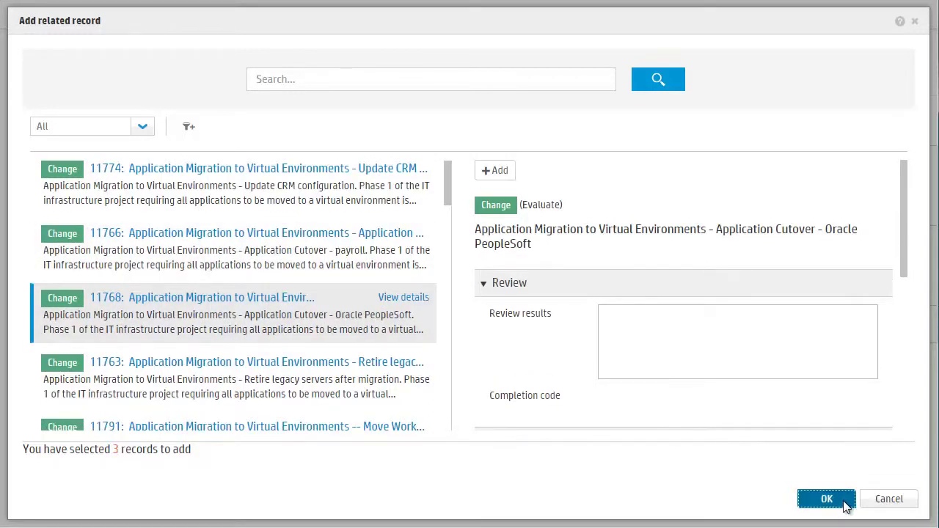
{"action": "left_click", "coordinate": [844, 503]}
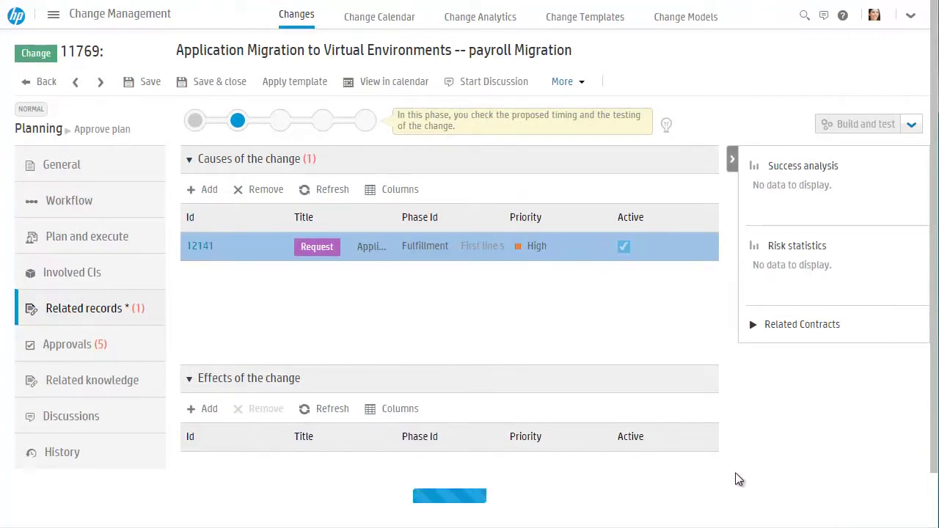
{"action": "scroll", "coordinate": [535, 433], "scroll_direction": "down", "scroll_amount": 1}
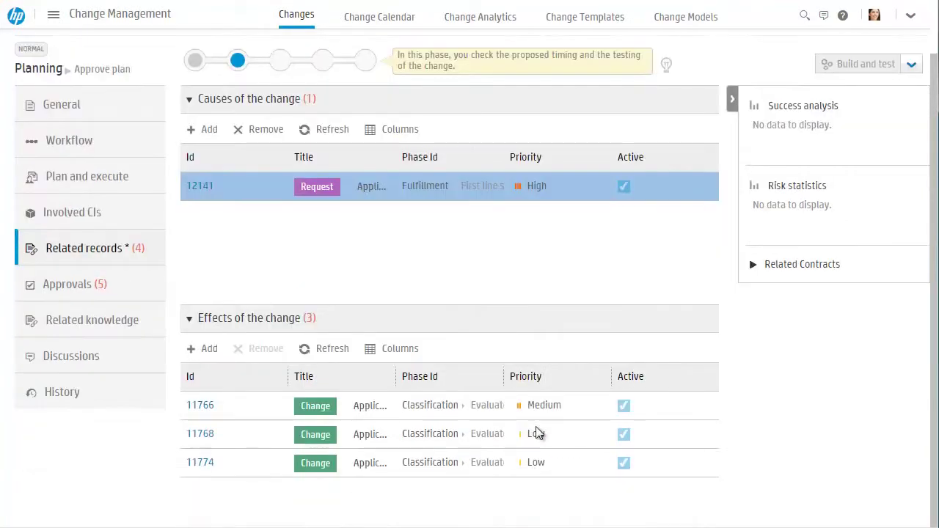
{"action": "left_click", "coordinate": [434, 462]}
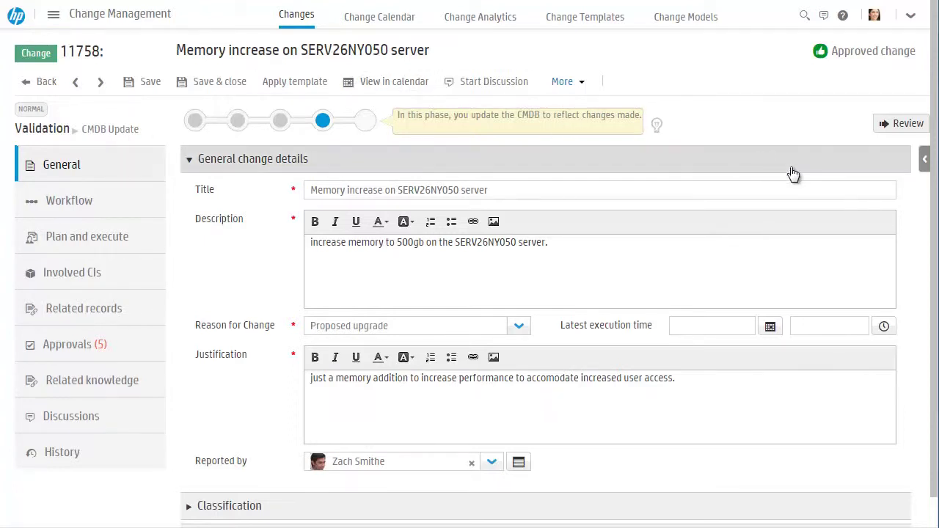
Step: Advance the "Memory increase on SERV26NY050 server" change from CMDB Update to Review and save it
{"action": "left_click", "coordinate": [892, 126]}
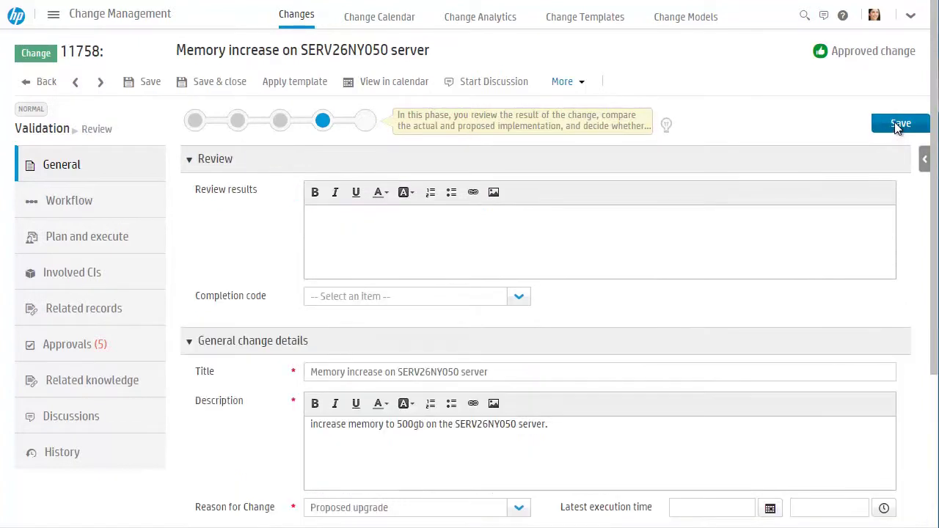
{"action": "left_click", "coordinate": [901, 125]}
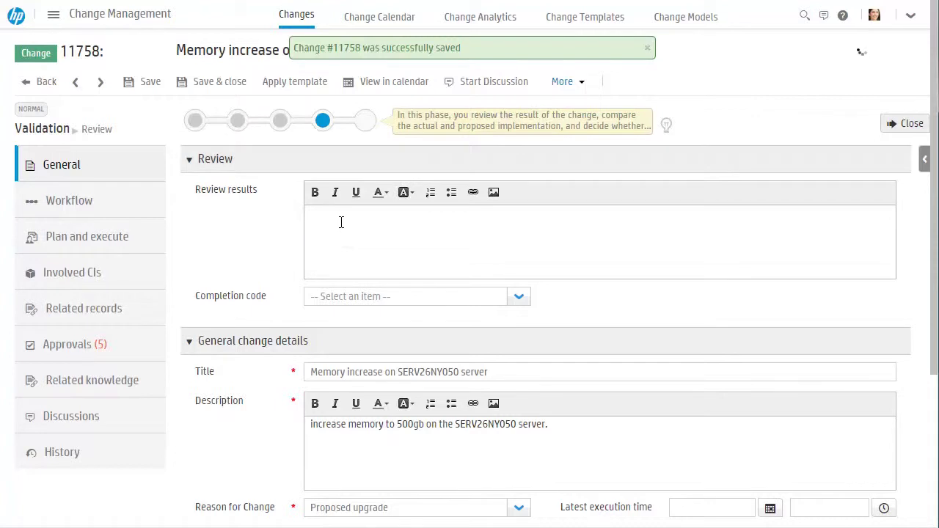
Step: Set the completion code to Successful, enter the review results "Change looks good, no reports of issues." and move the change to Close
{"action": "left_click", "coordinate": [520, 298]}
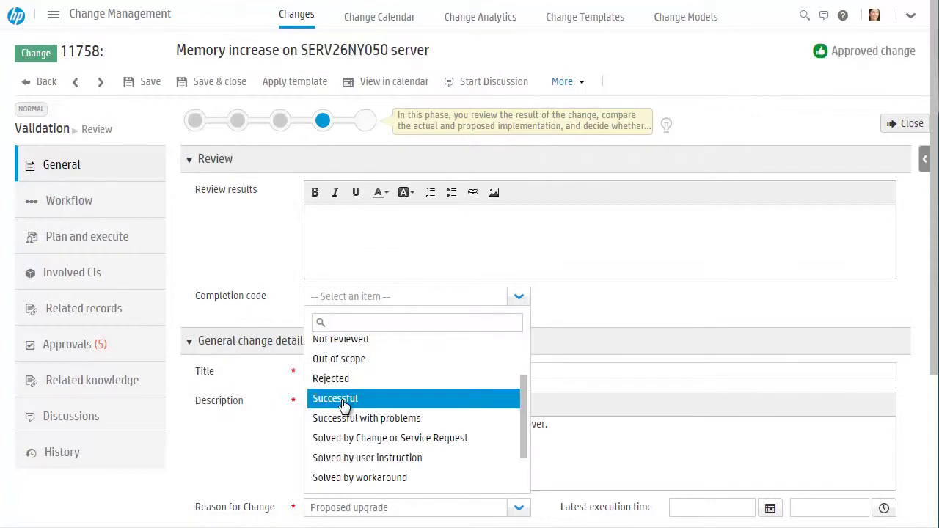
{"action": "left_click", "coordinate": [320, 398]}
{"action": "left_click", "coordinate": [344, 230]}
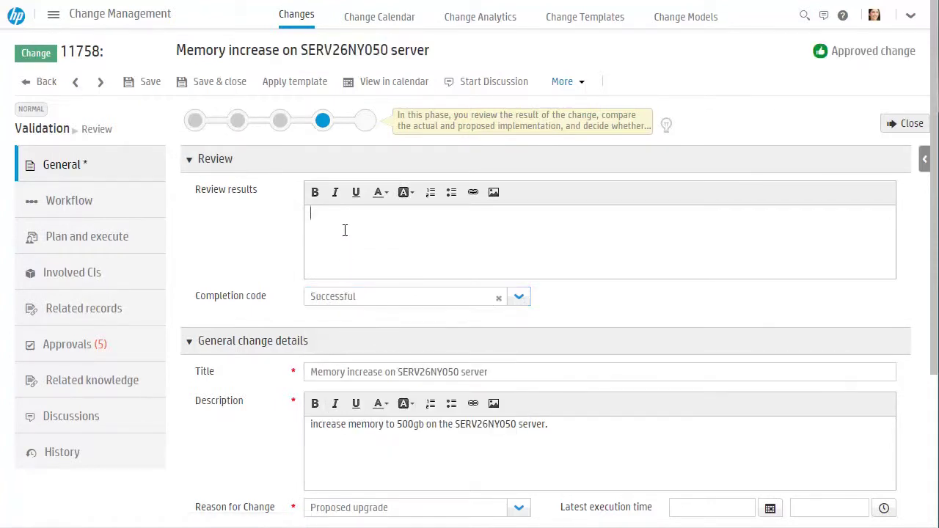
{"action": "type", "text": "Change looks good, no reports of issues"}
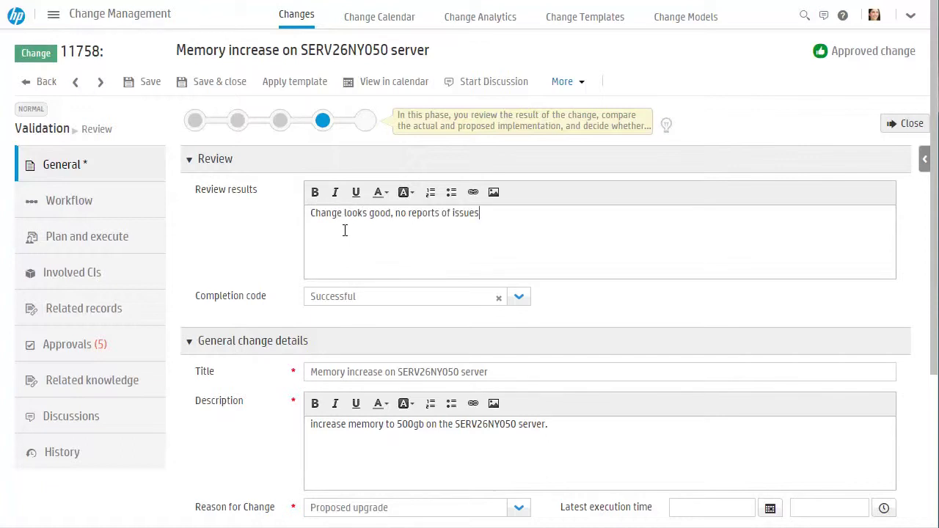
{"action": "type", "text": "."}
{"action": "left_click", "coordinate": [912, 126]}
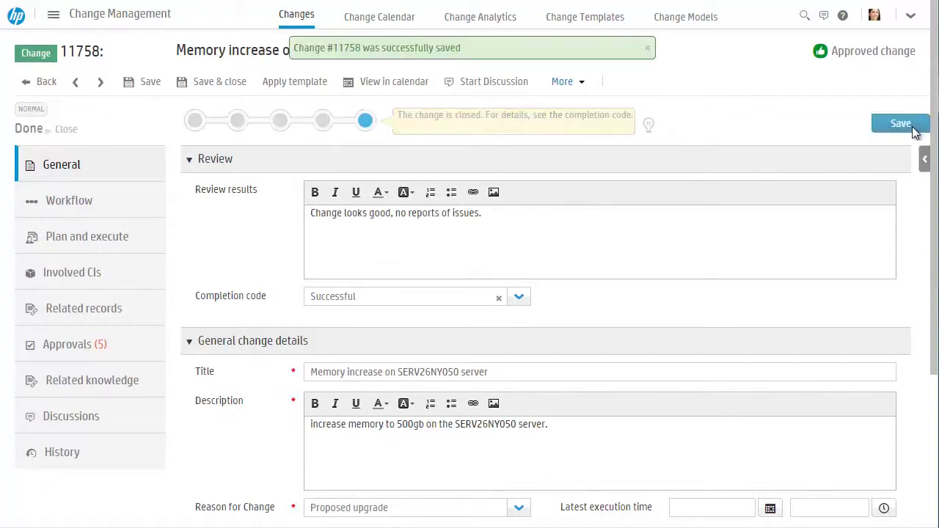